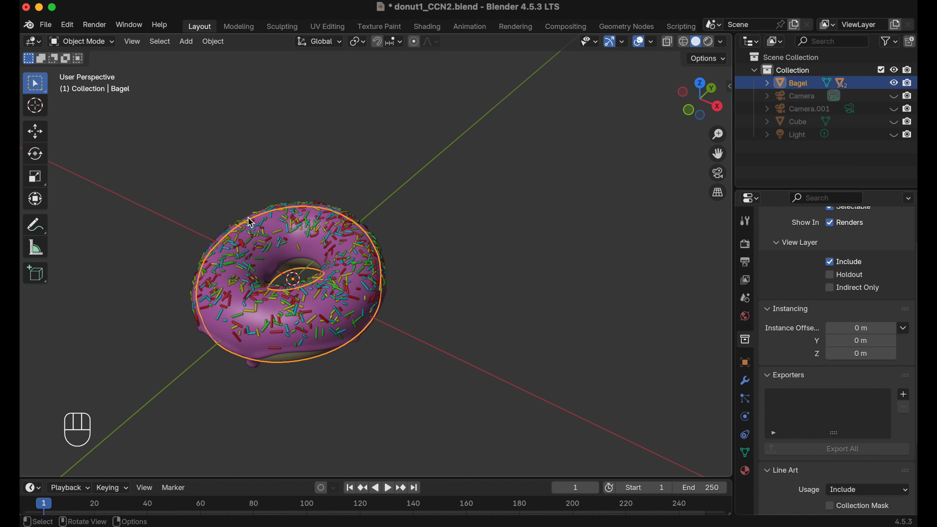
Step: Select the Bagel object and move it freely to about X 0.032 m, Y 0.030 m, Z 0.010 m
left_click(783, 76)
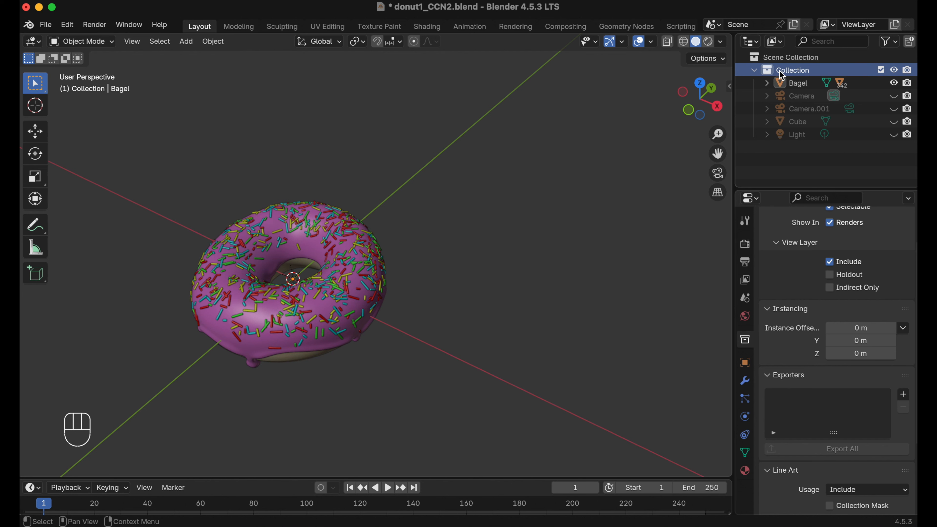
left_click(778, 84)
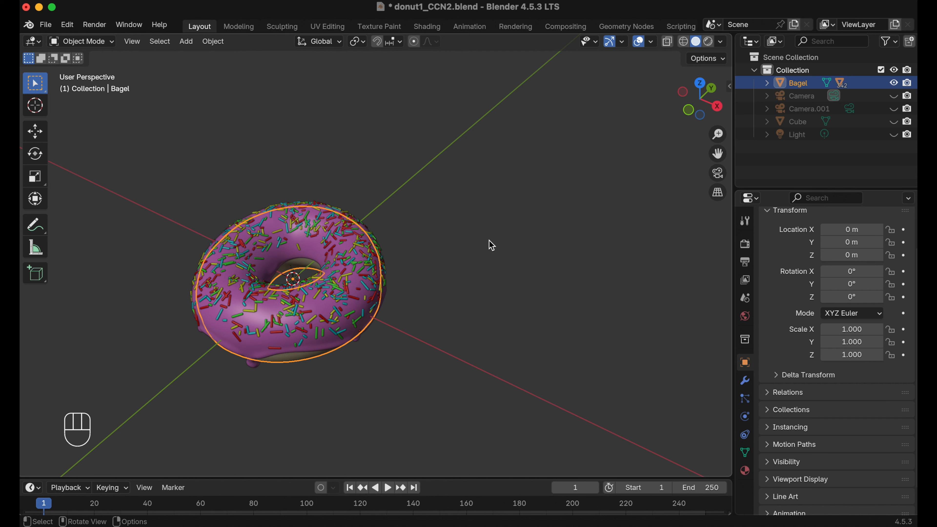
key("g")
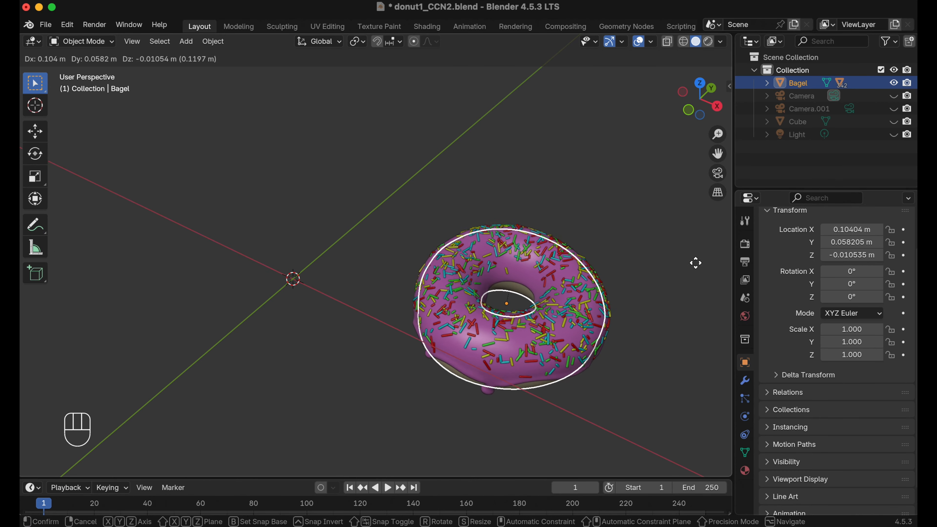
left_click(567, 218)
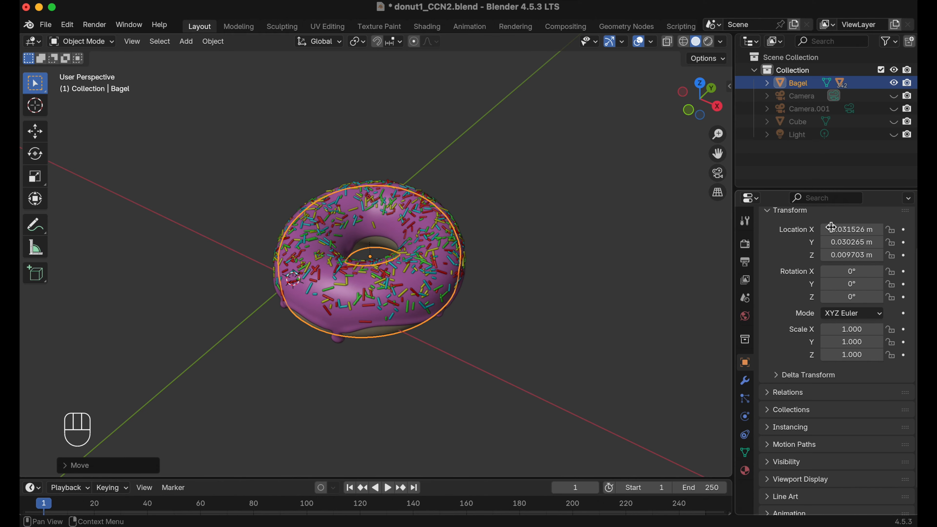
Step: Set the Bagel's X, Y and Z location values to 0 m
left_click(850, 230)
type("0")
key("Return")
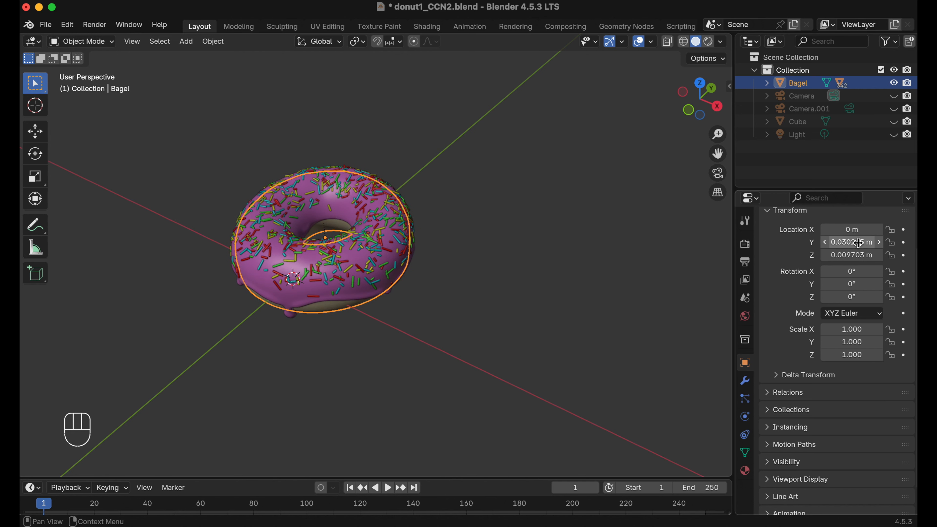
left_click(850, 243)
left_click(858, 245)
type("0")
key("ctrl+a")
type("0")
key("Return")
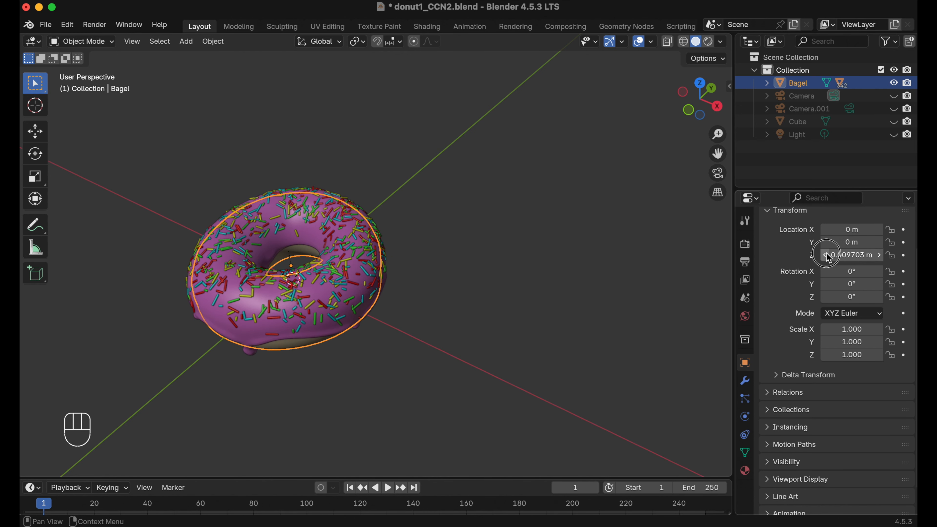
left_click(833, 255)
left_click(845, 256)
type("0")
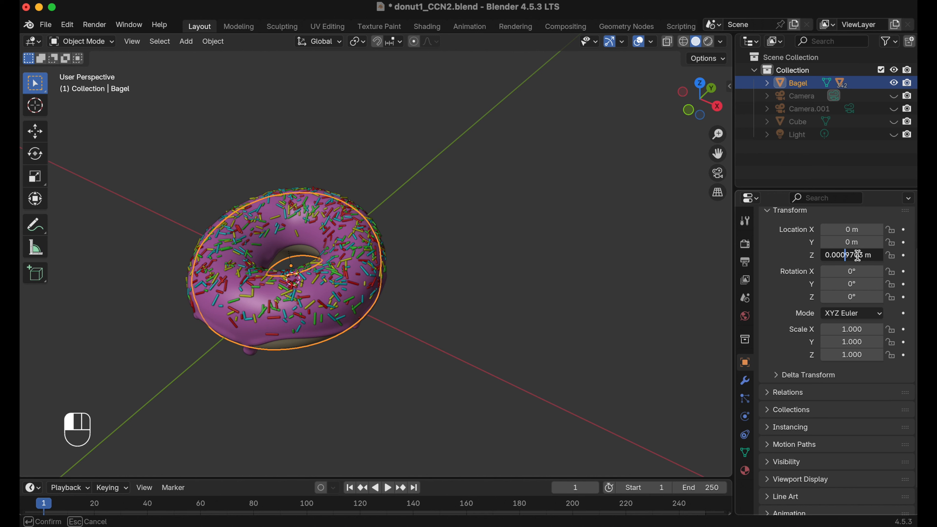
key("ctrl+a")
type("0")
key("Return")
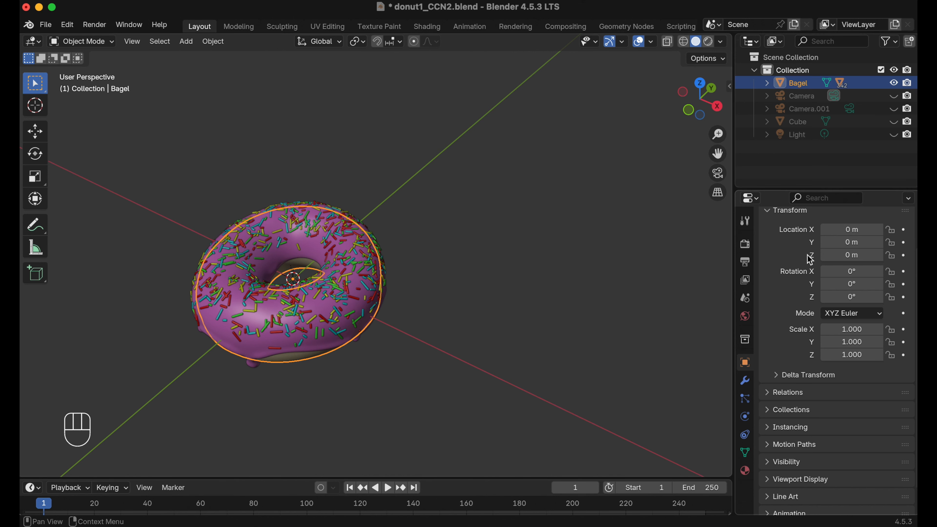
Step: Move the Bagel freely without an axis constraint, in two moves, to about X 0.040 m, Y 0.009 m, Z -0.018 m
left_click(540, 269)
left_click(803, 83)
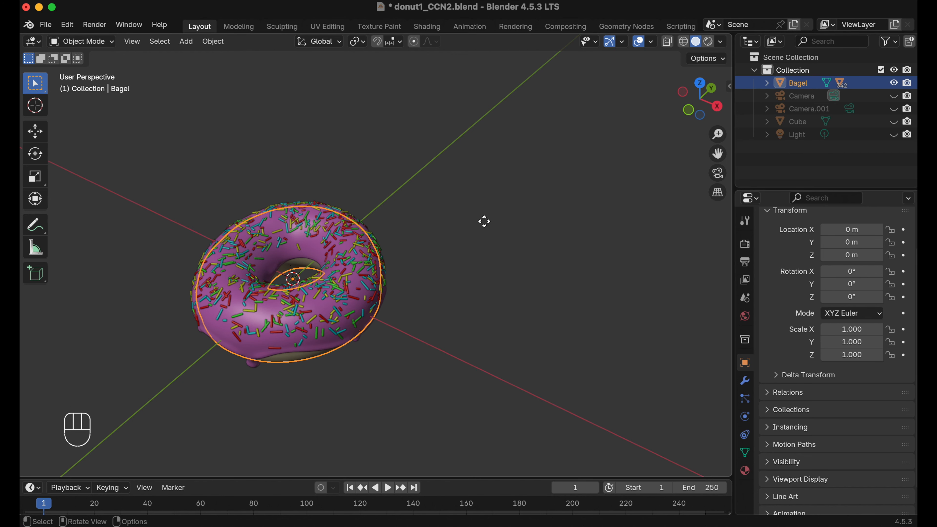
key("g")
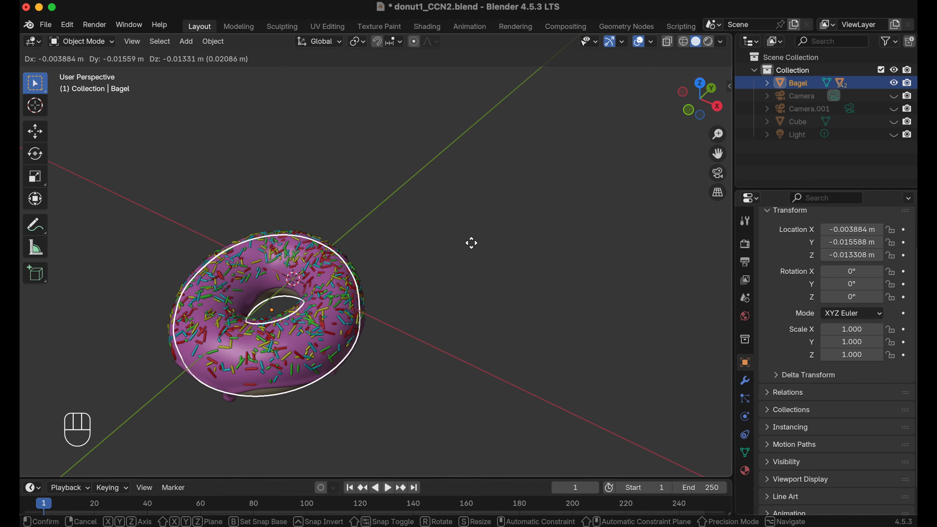
left_click(504, 232)
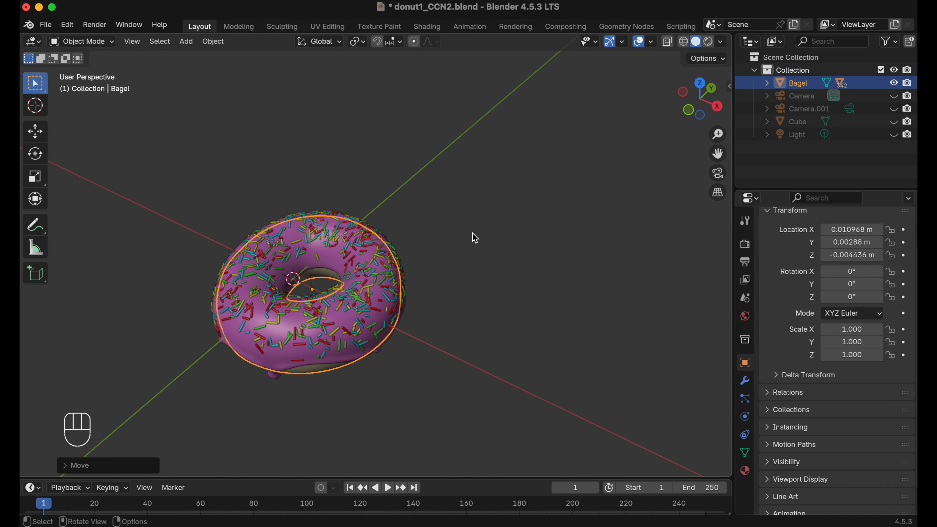
key("g")
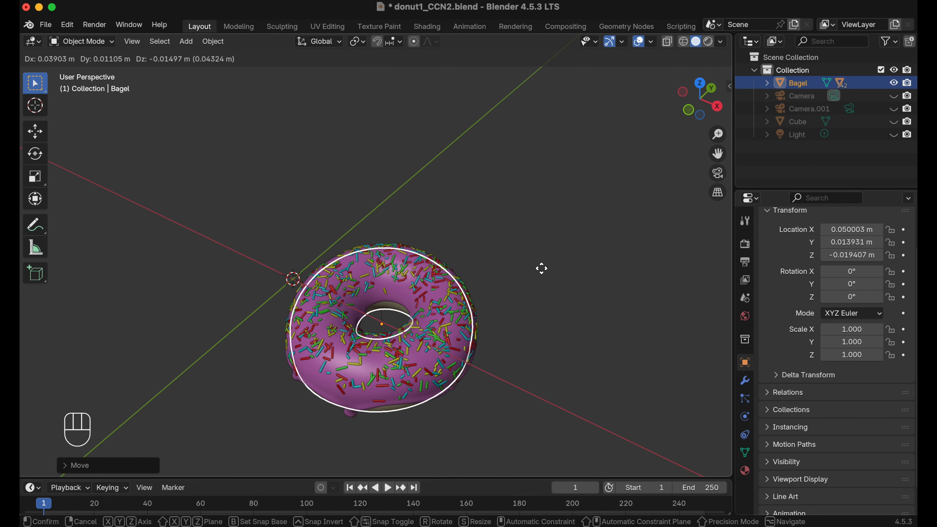
left_click(522, 265)
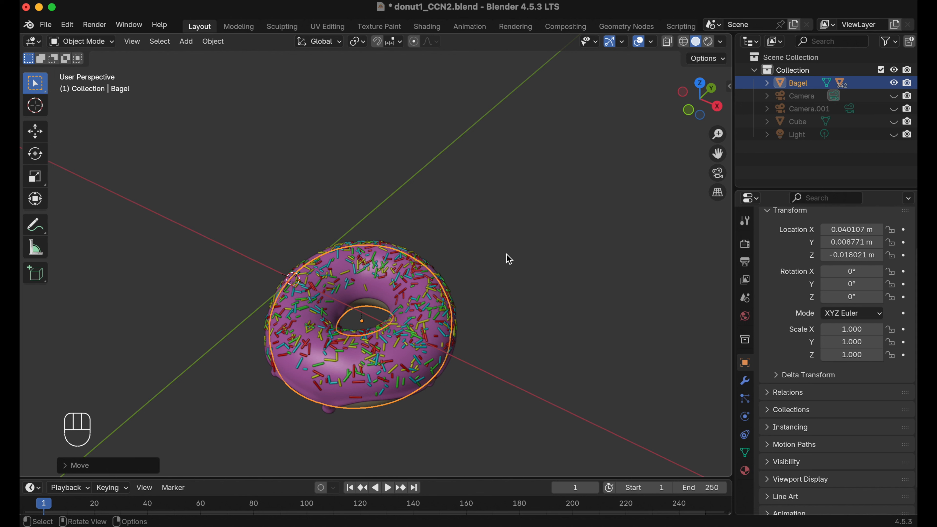
Step: Move the Bagel along the global Y axis only, to a Y location of about 0.072 m
left_click(509, 259)
left_click(798, 83)
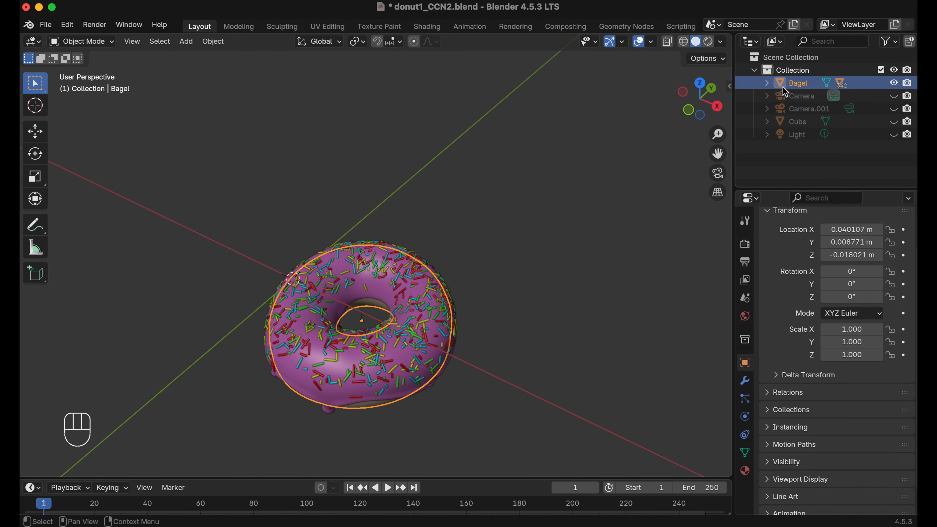
key("g")
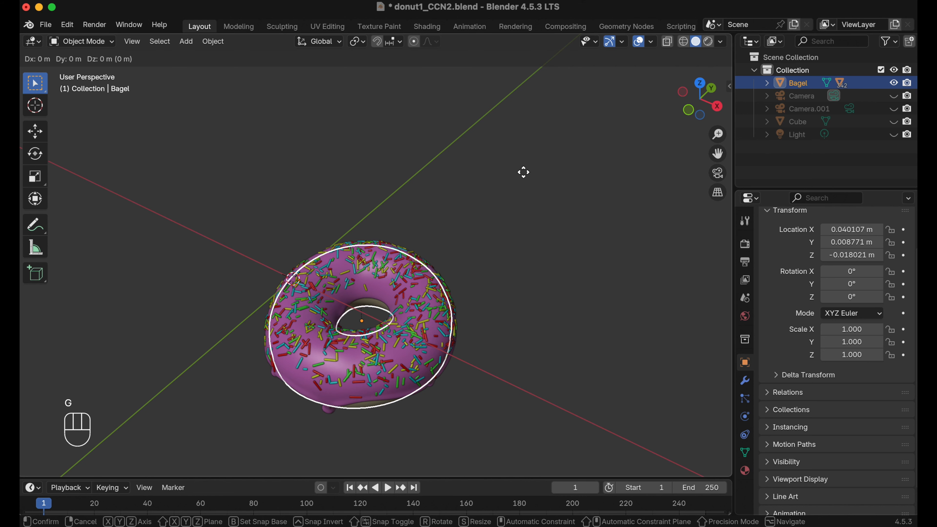
key("y")
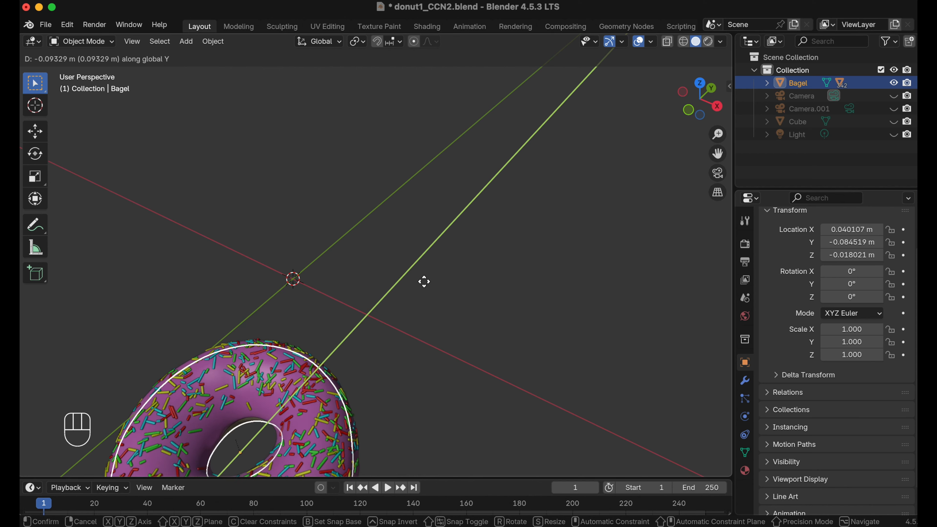
left_click(600, 128)
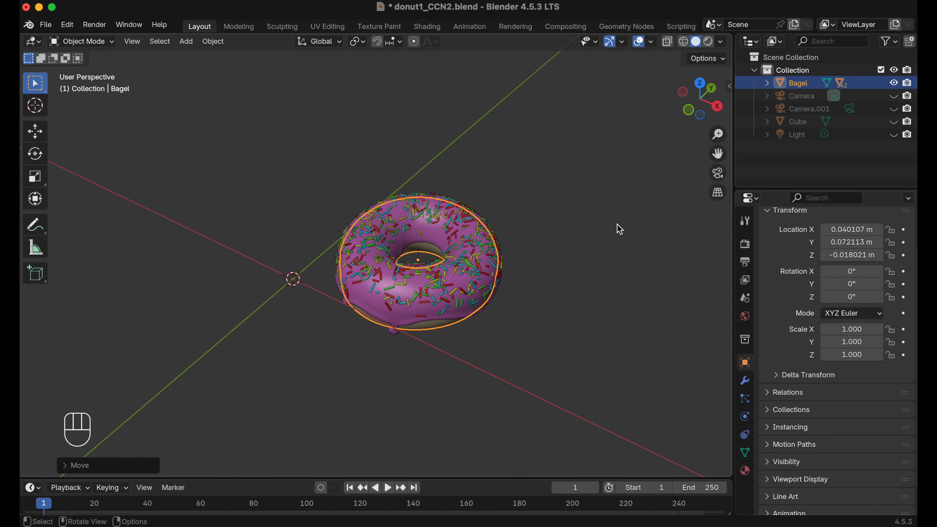
Step: Move the Bagel back along the global Y axis to a Y location of about 0.046 m
left_click(568, 216)
left_click(797, 82)
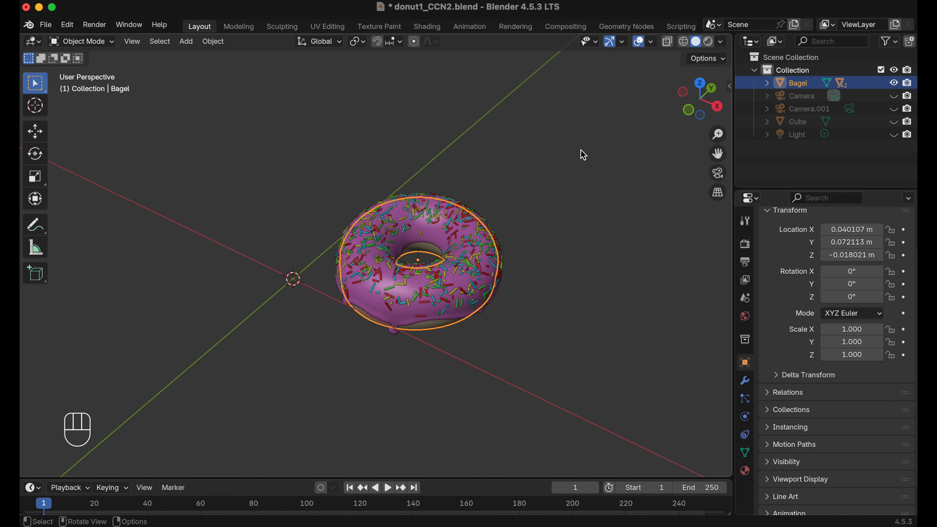
key("g")
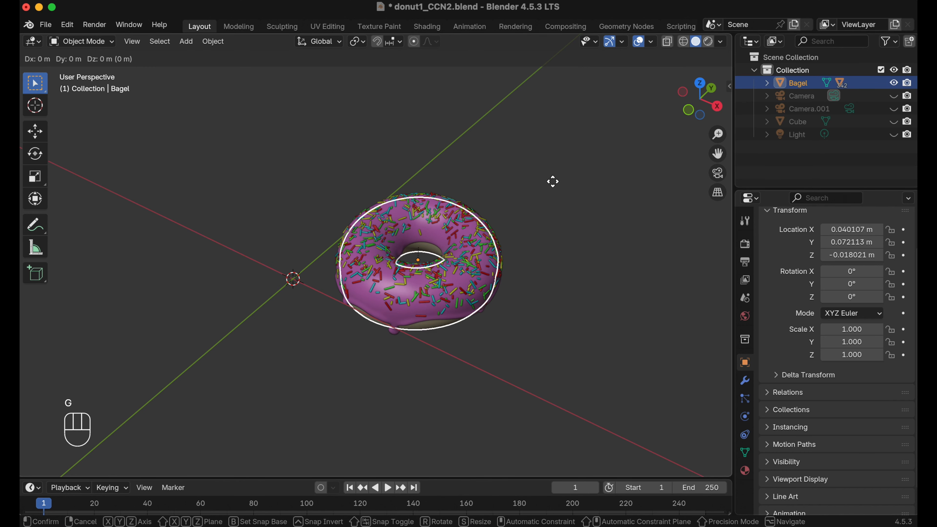
key("y")
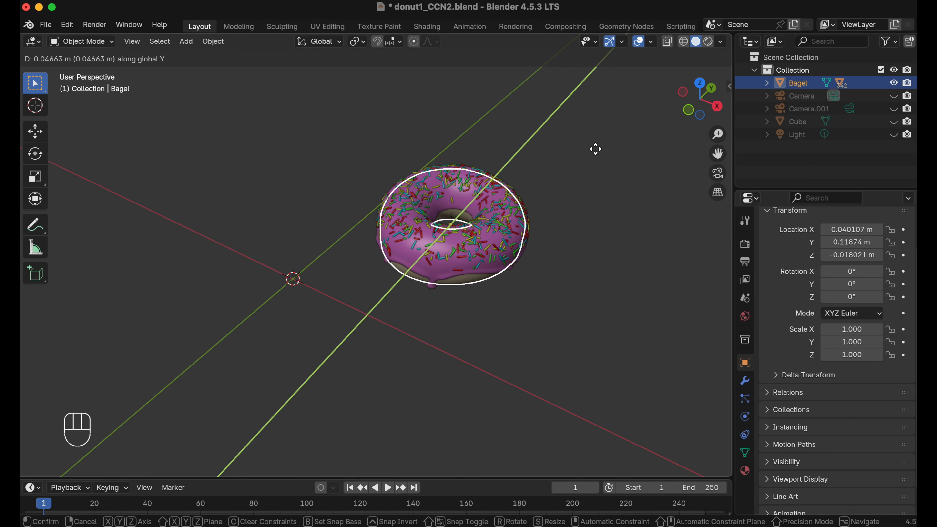
left_click(533, 206)
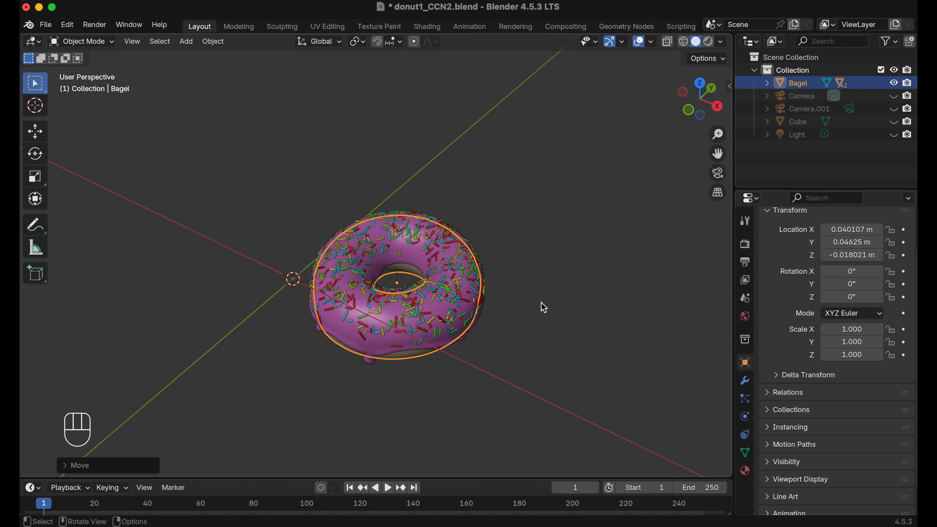
Step: Move the Bagel down along the global Z axis to a Z location of about -0.046 m
key("g")
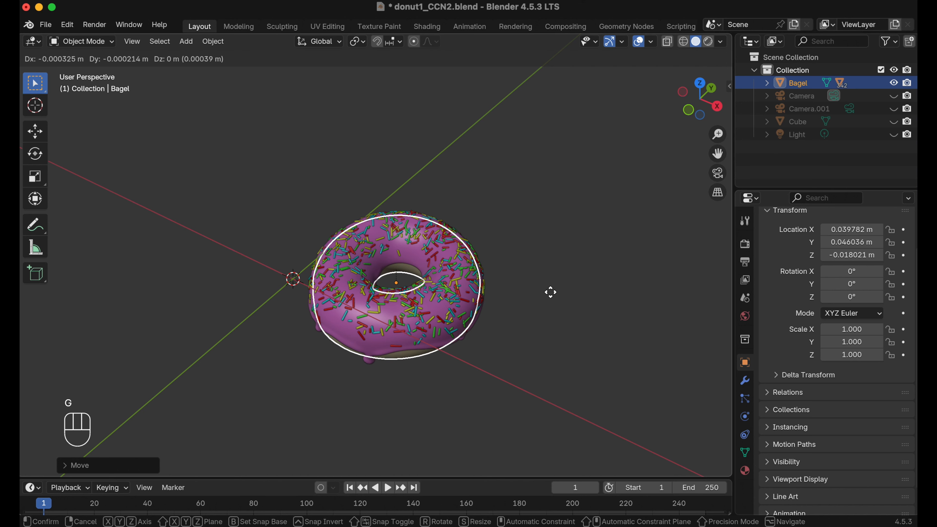
key("z")
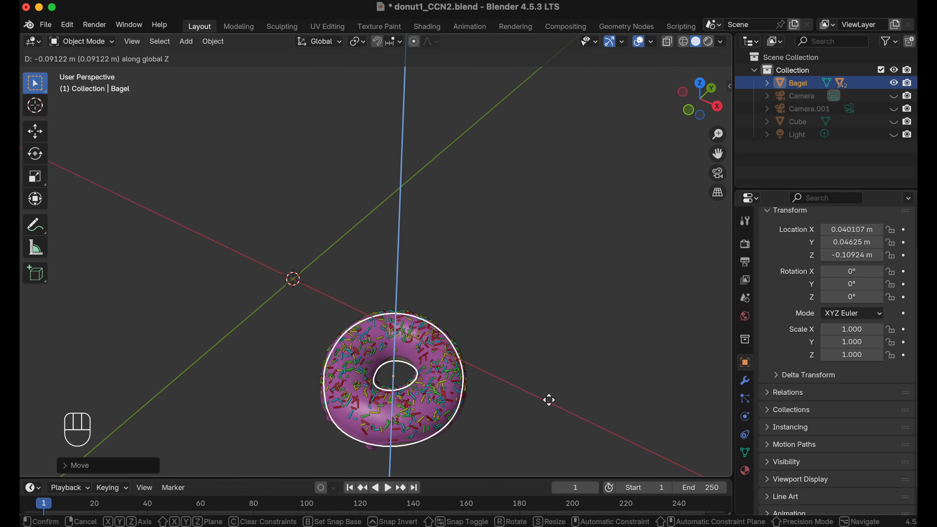
left_click(577, 331)
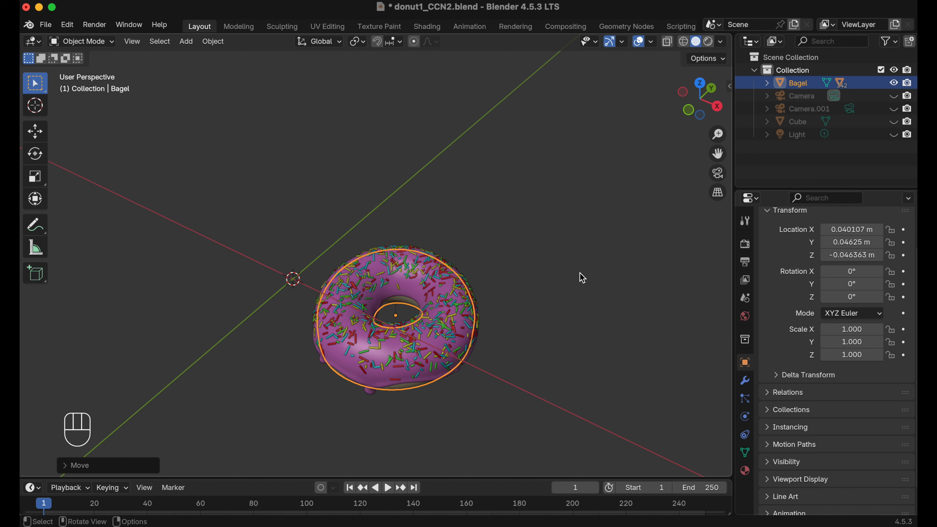
Step: Move the Bagel along the global X axis to an X location of about -0.017 m
key("g")
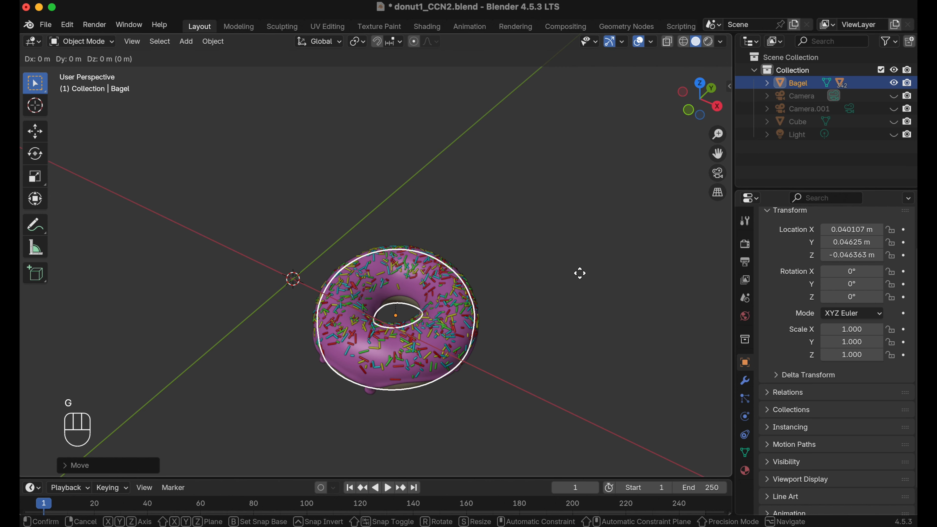
key("x")
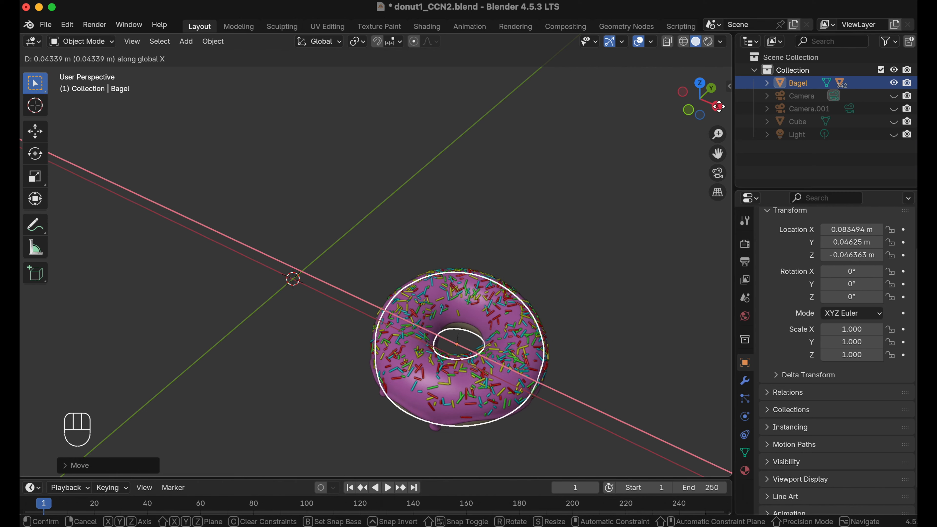
left_click(515, 224)
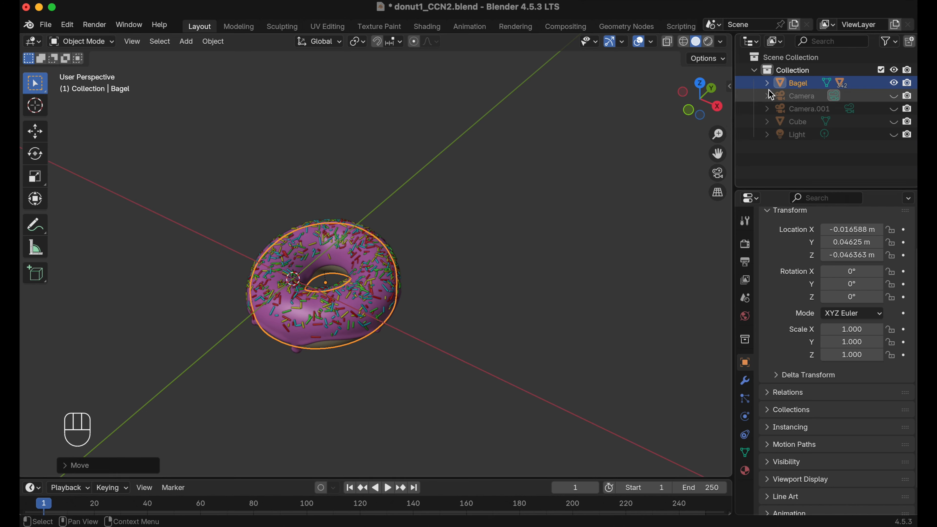
Step: Select the Collection instead of the Bagel and open the viewport gizmo display options
left_click(780, 76)
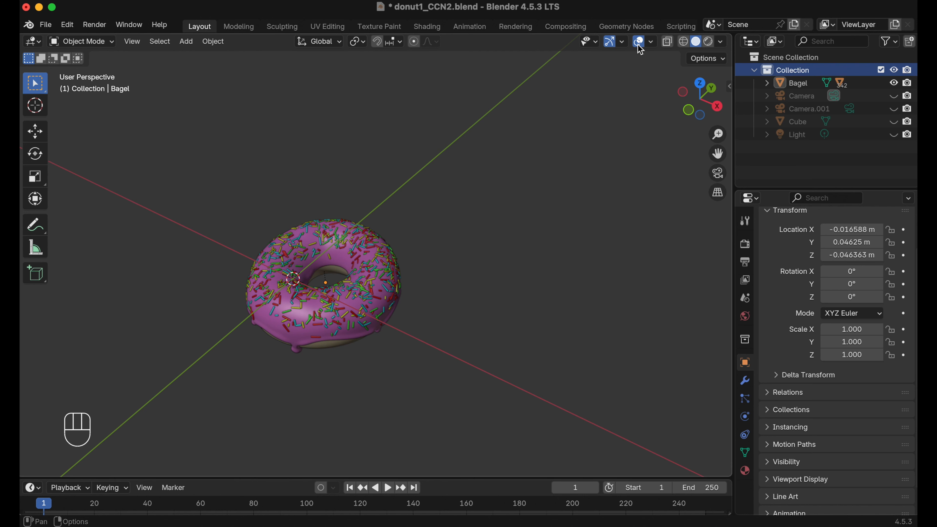
left_click(622, 46)
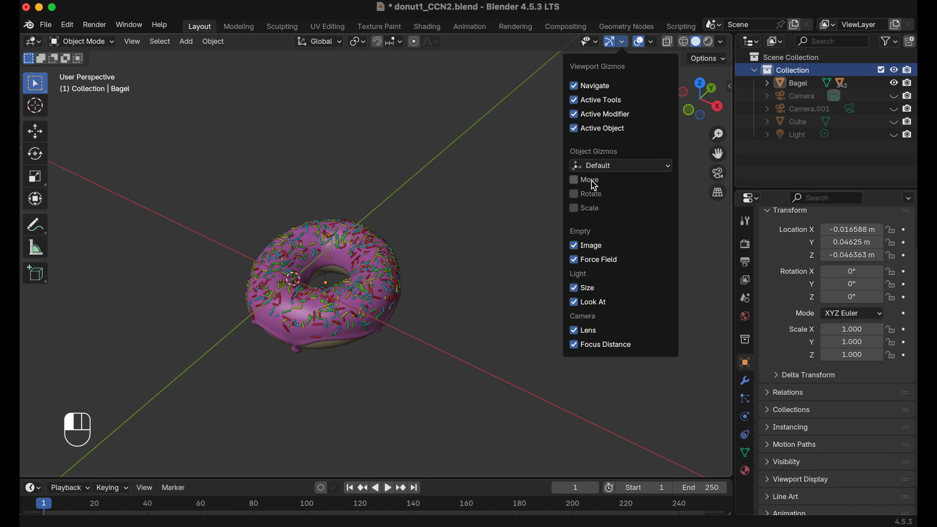